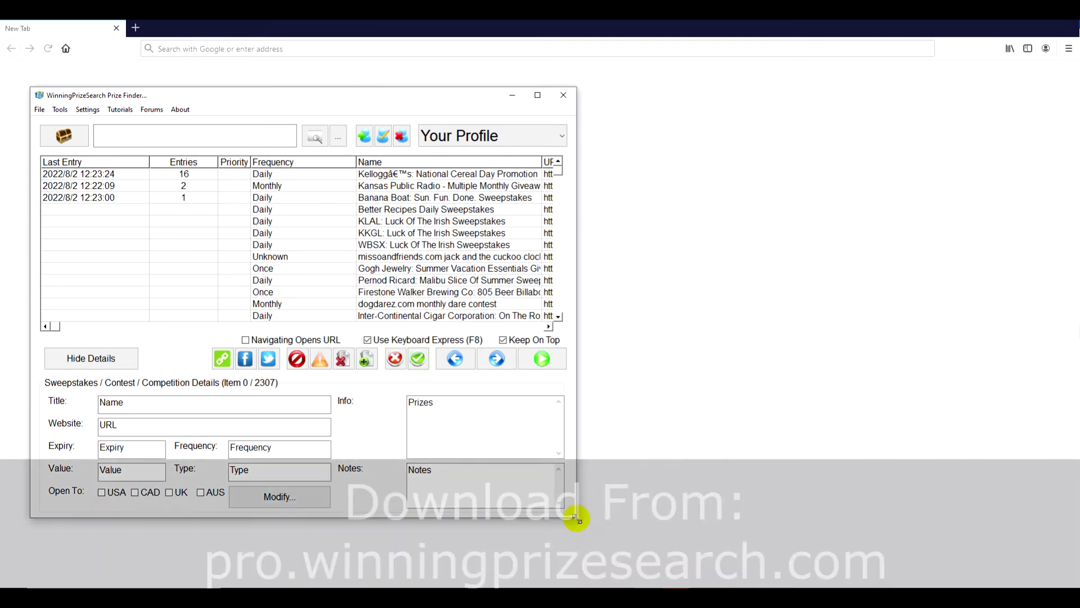
- Maximize the window and narrow the Last Entry, Entries, Frequency and Name columns so Prizes shows
left_click_drag(577, 516, 743, 537)
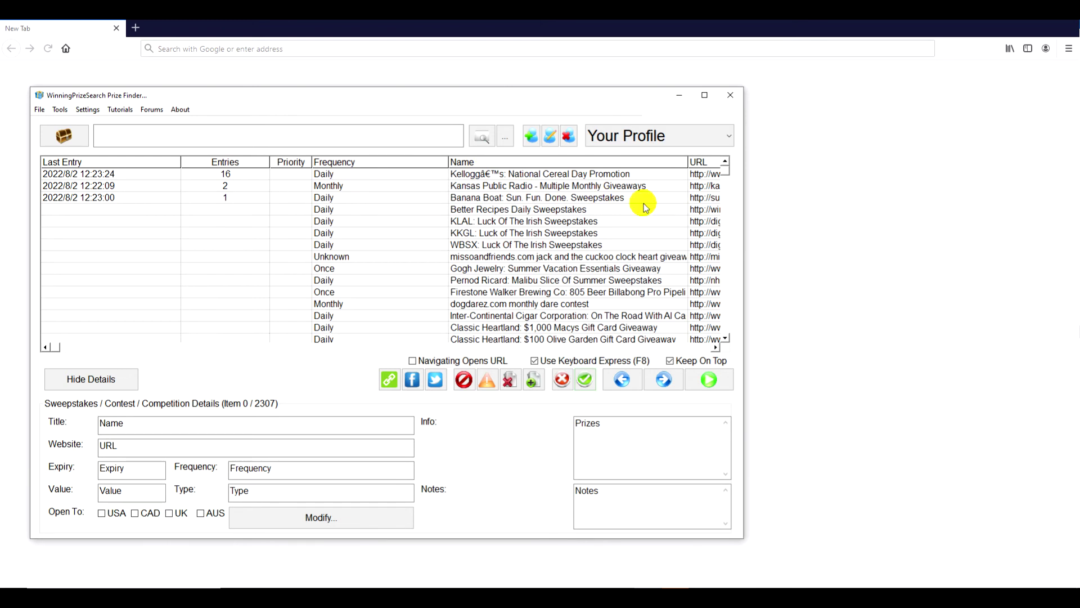
left_click_drag(743, 216, 960, 214)
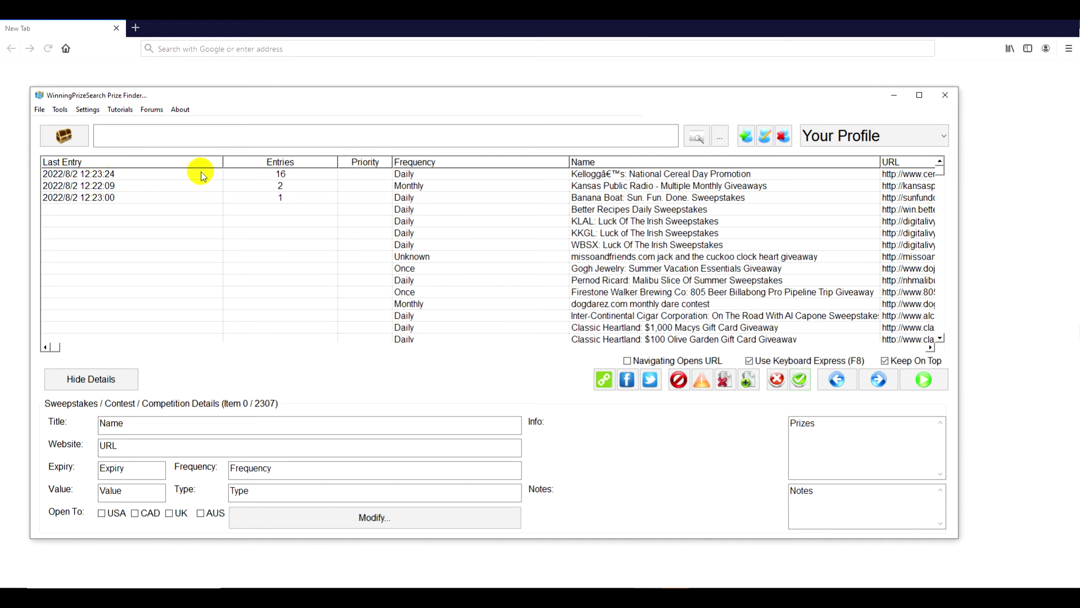
left_click_drag(222, 161, 148, 161)
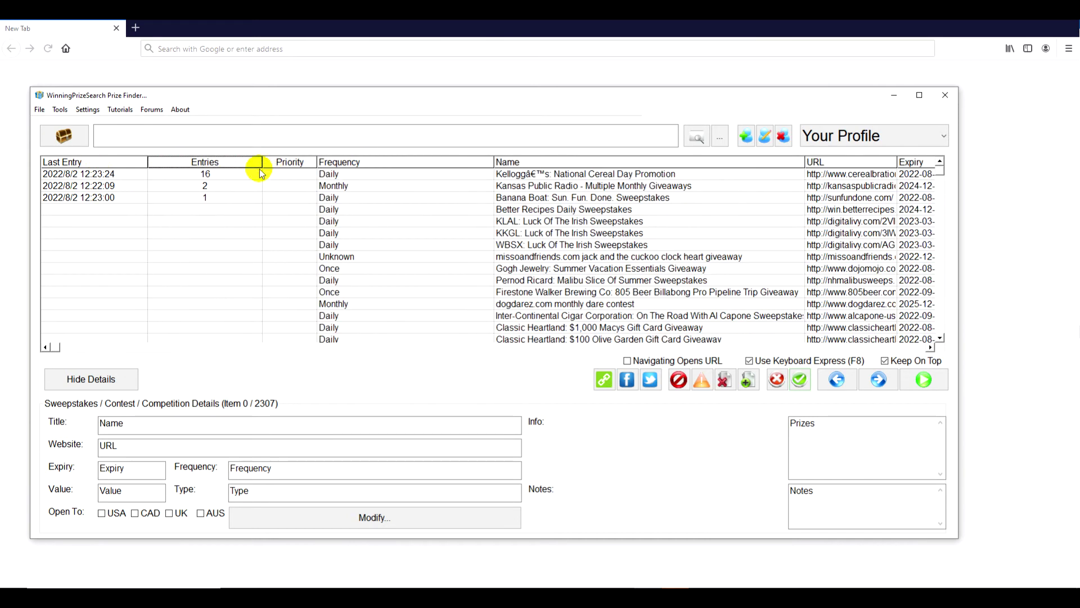
left_click_drag(263, 163, 231, 162)
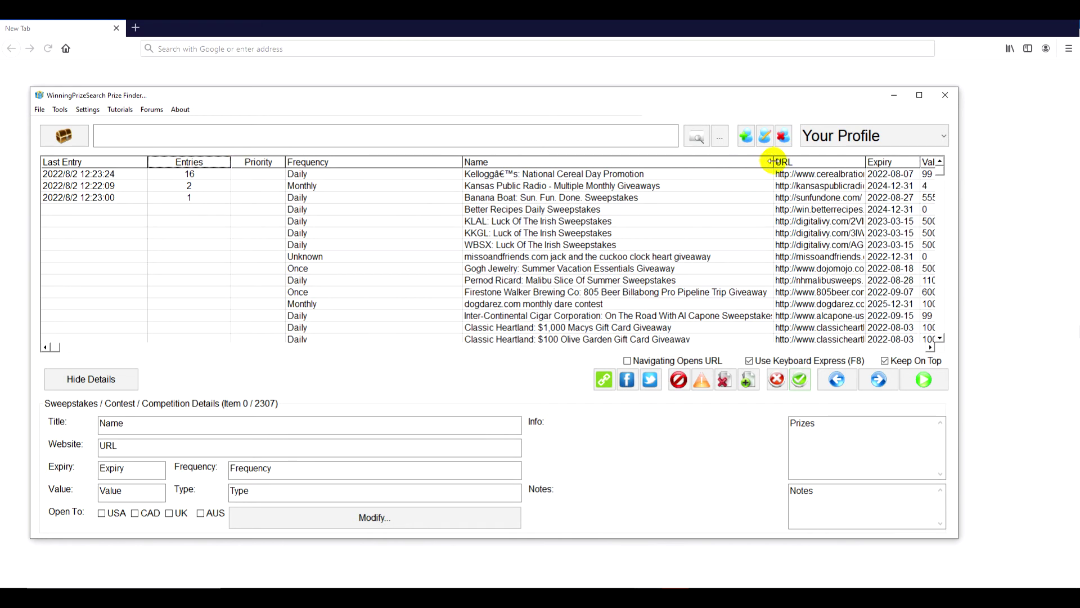
left_click(919, 95)
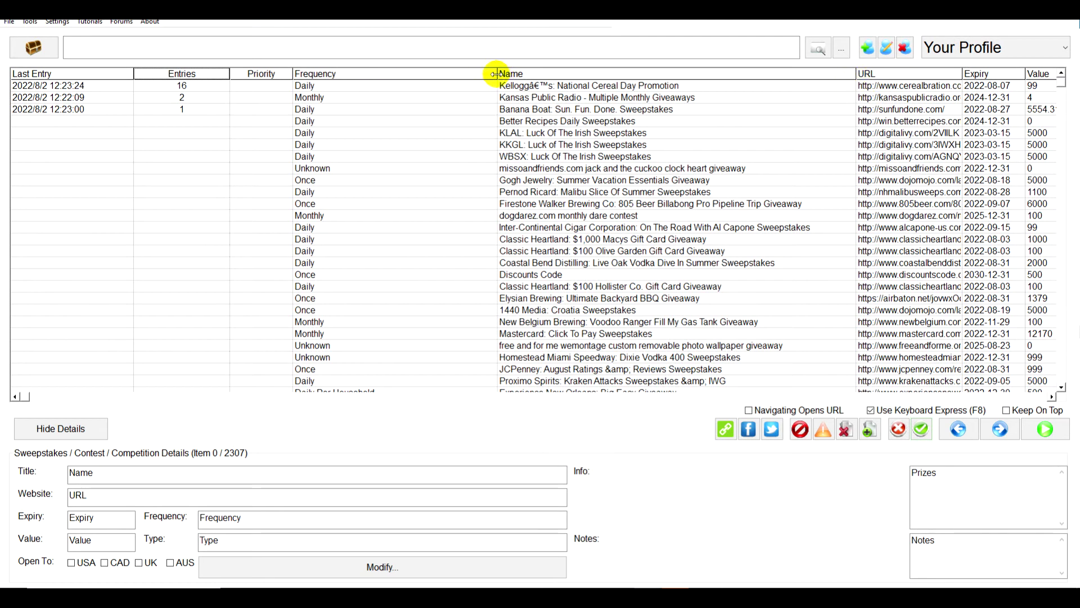
left_click_drag(497, 74, 359, 74)
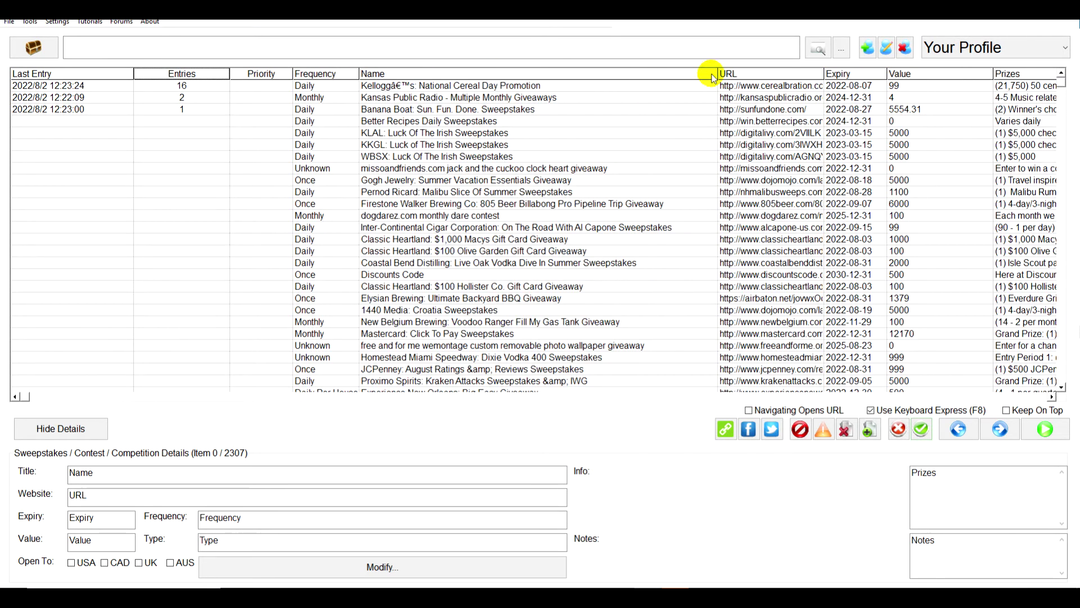
left_click_drag(712, 77, 579, 74)
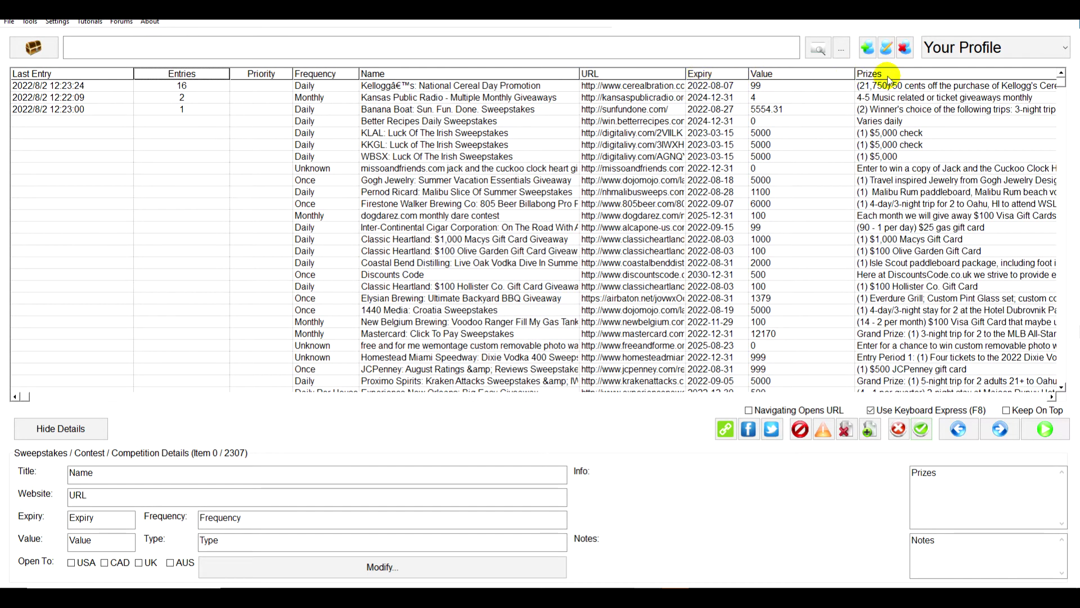
- Sort by Value, largest first, and select the Food Network $100K Your Way Sweepstakes ($100,000 check)
left_click(759, 75)
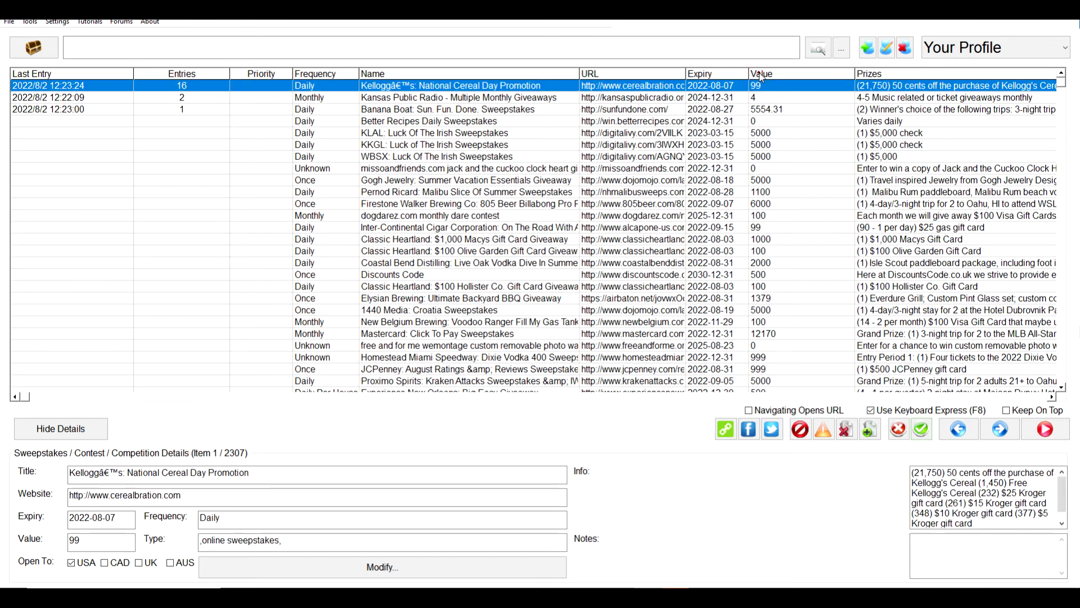
left_click(759, 74)
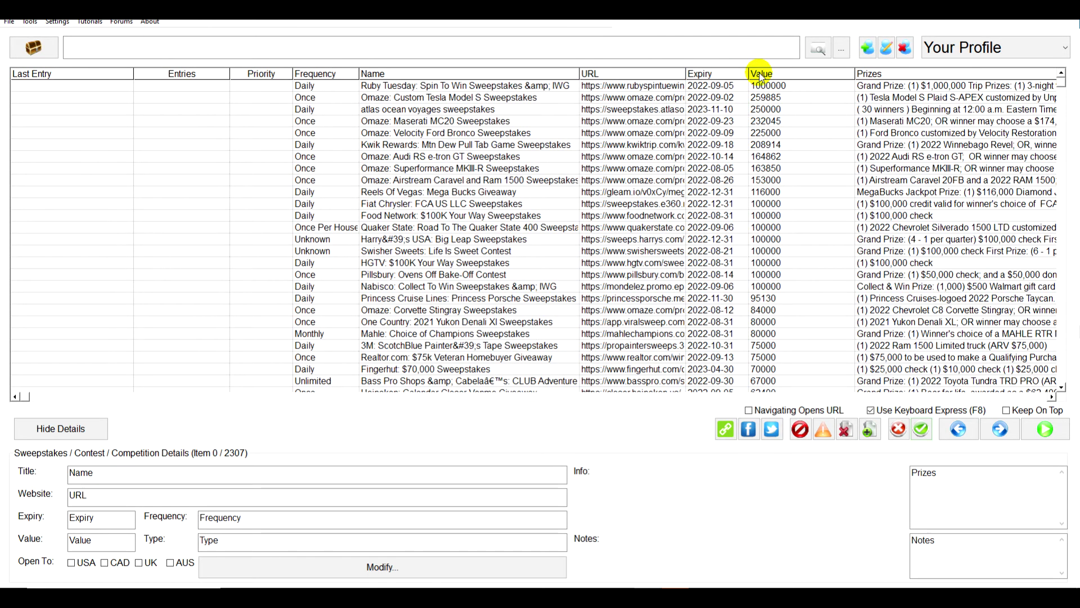
left_click(759, 74)
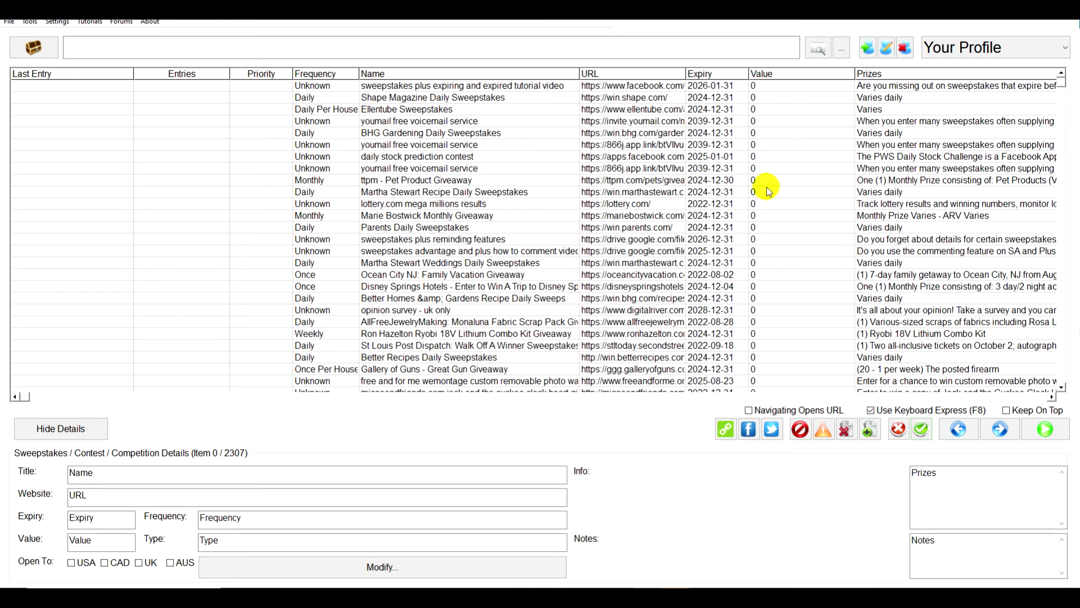
left_click(763, 73)
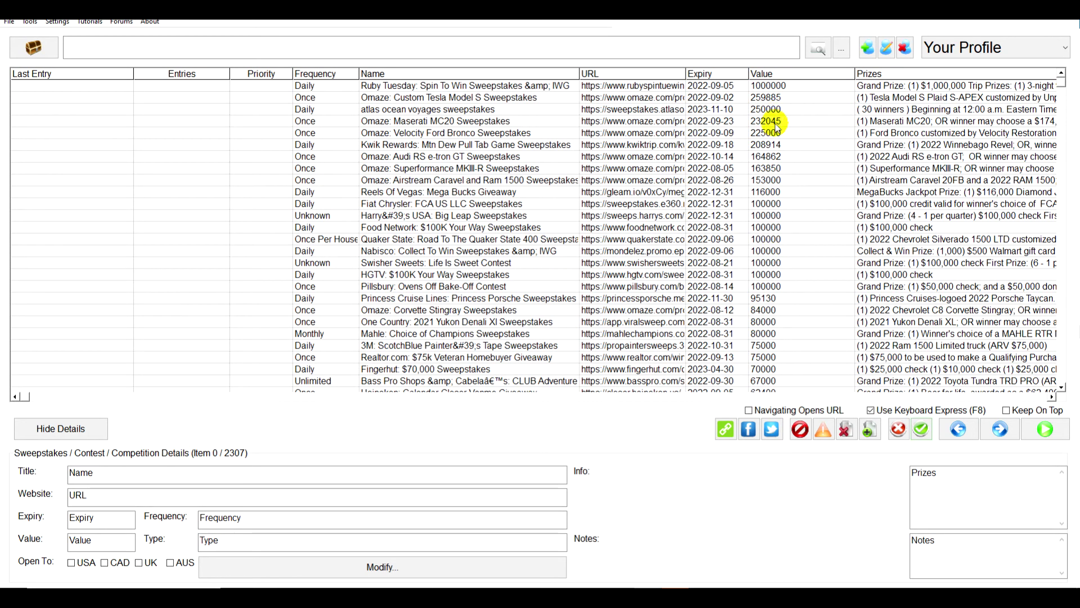
left_click(892, 230)
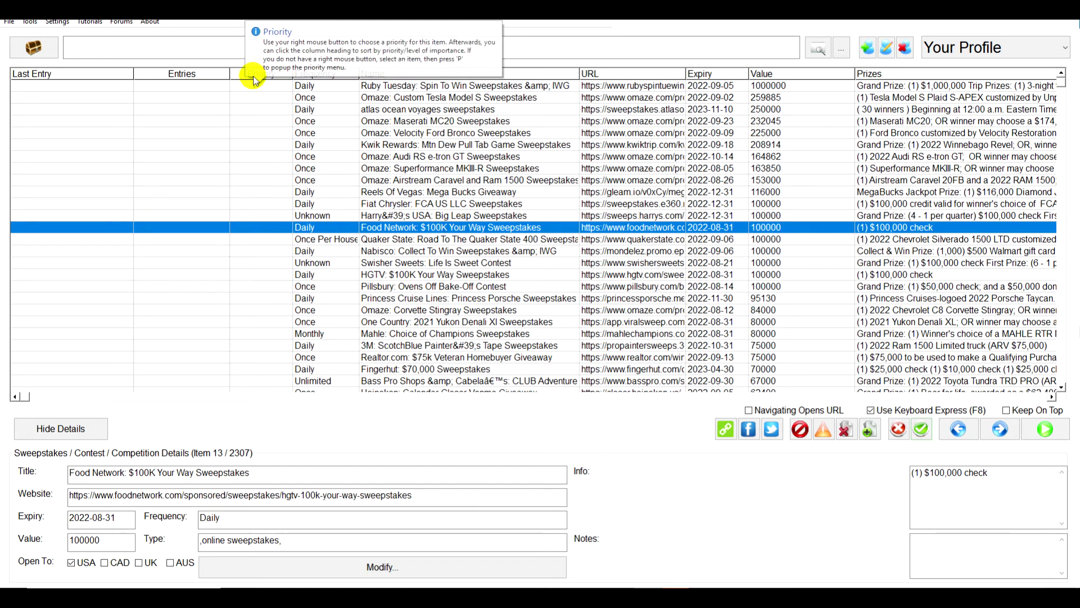
- Set the Food Network $100K Your Way entry to [5] VERY HIGH priority
mouse_move(260, 78)
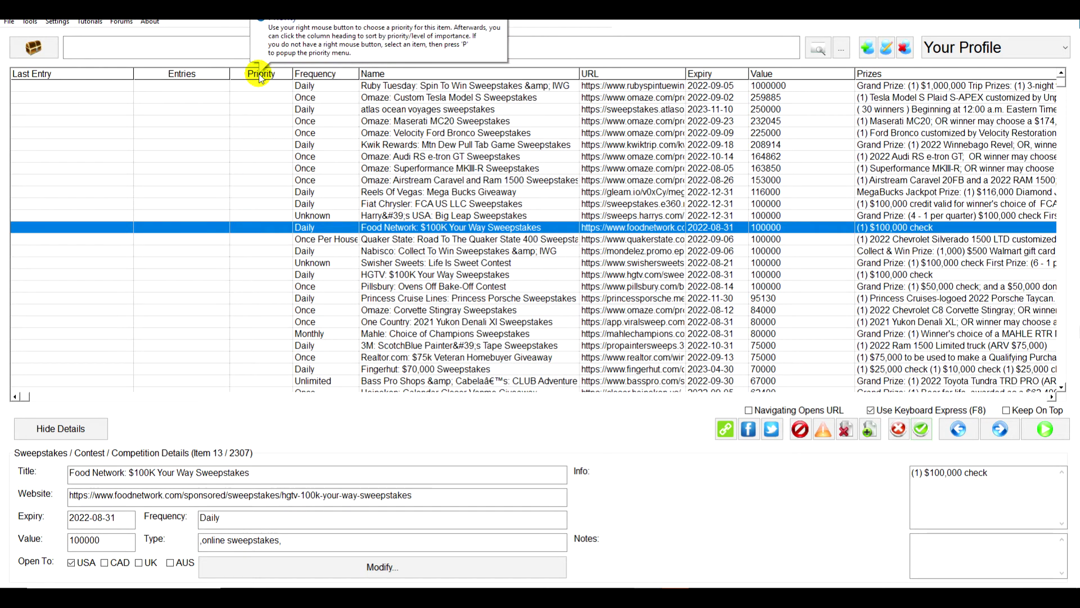
right_click(257, 228)
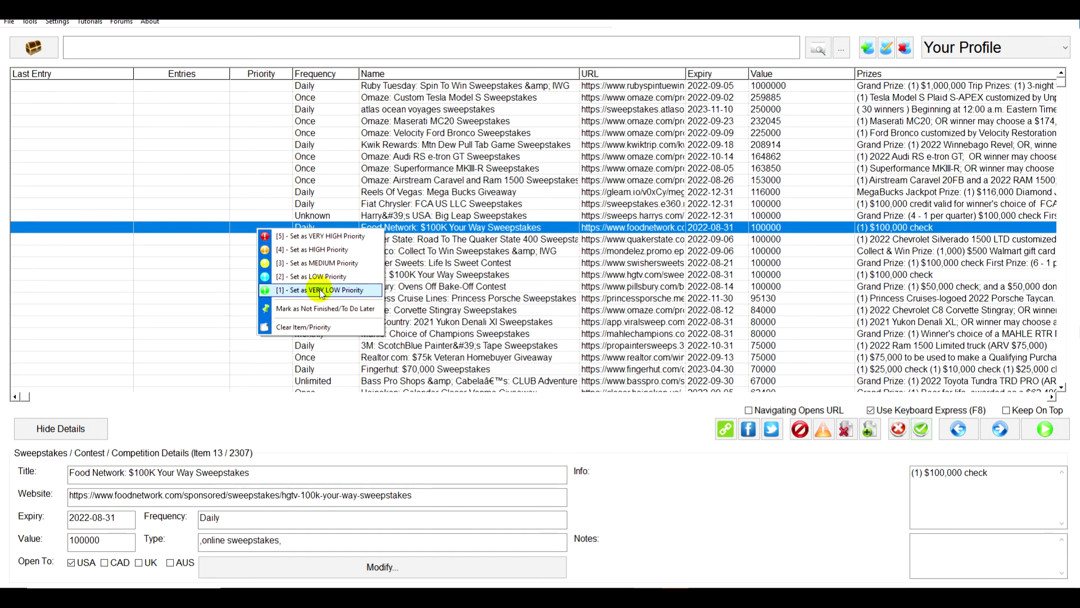
left_click(307, 236)
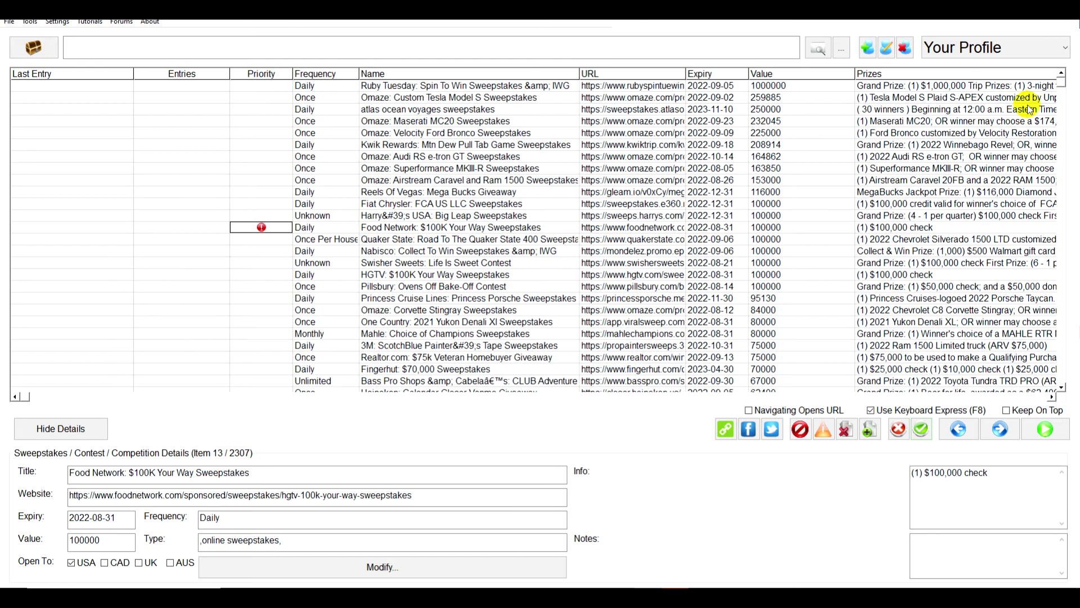
- Select the atlas ocean voyages sweepstakes and set it to VERY HIGH priority
left_click(759, 97)
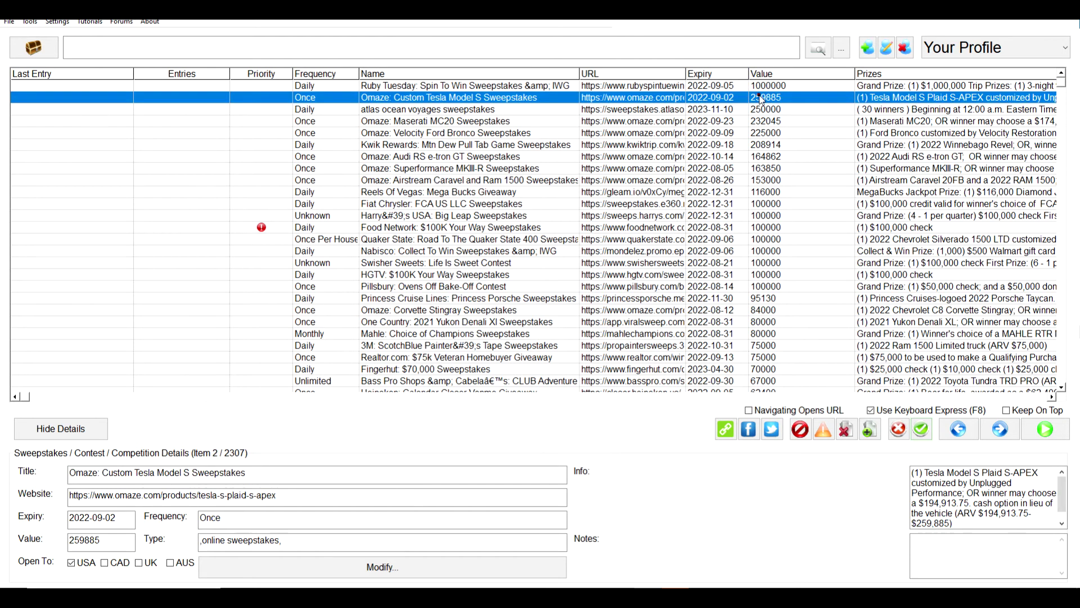
left_click(391, 110)
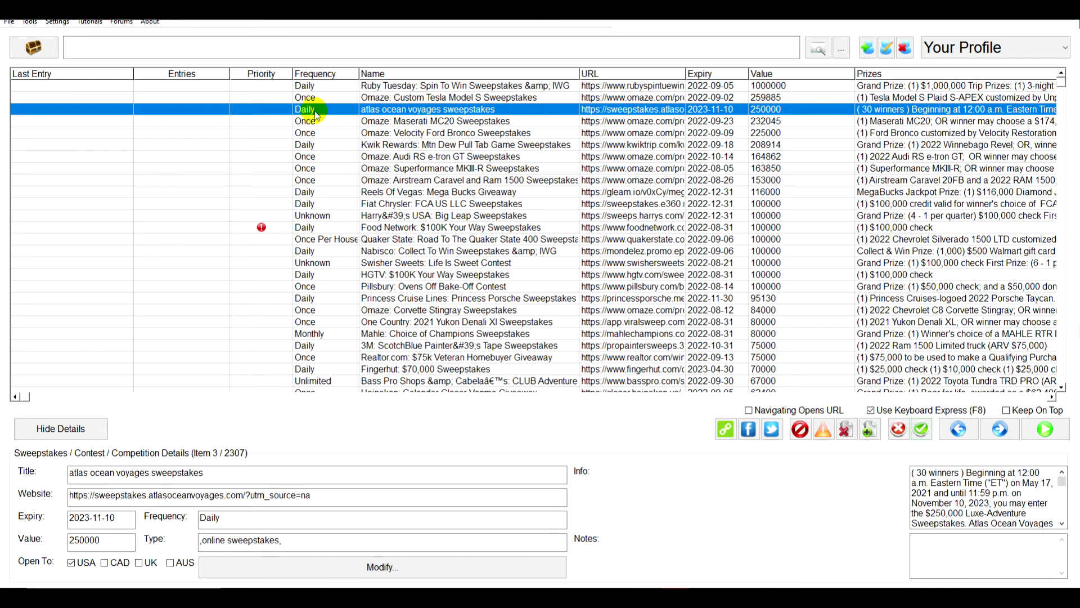
mouse_move(289, 106)
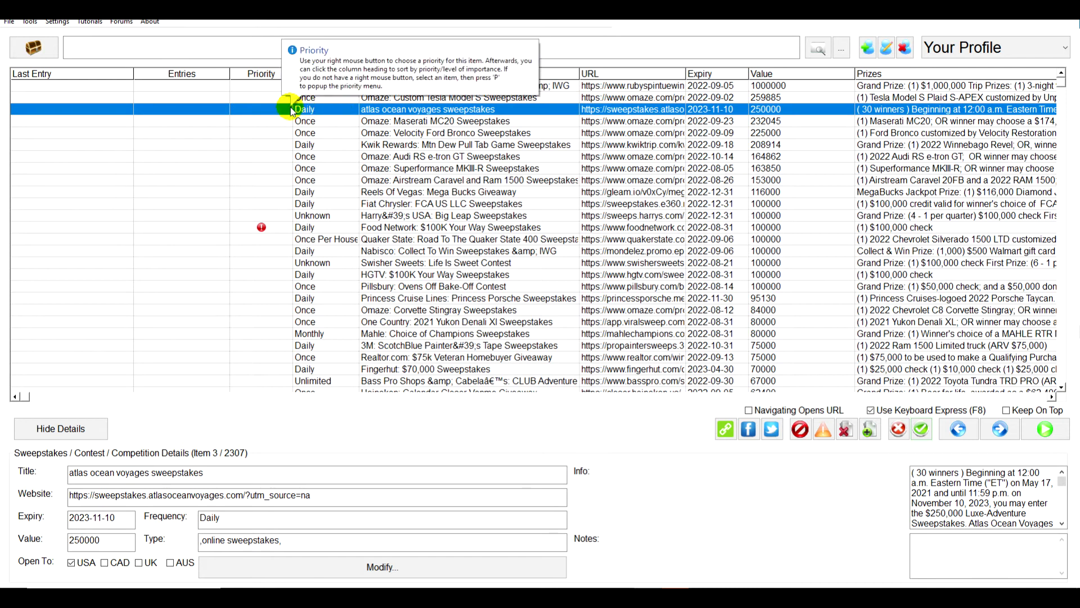
right_click(261, 109)
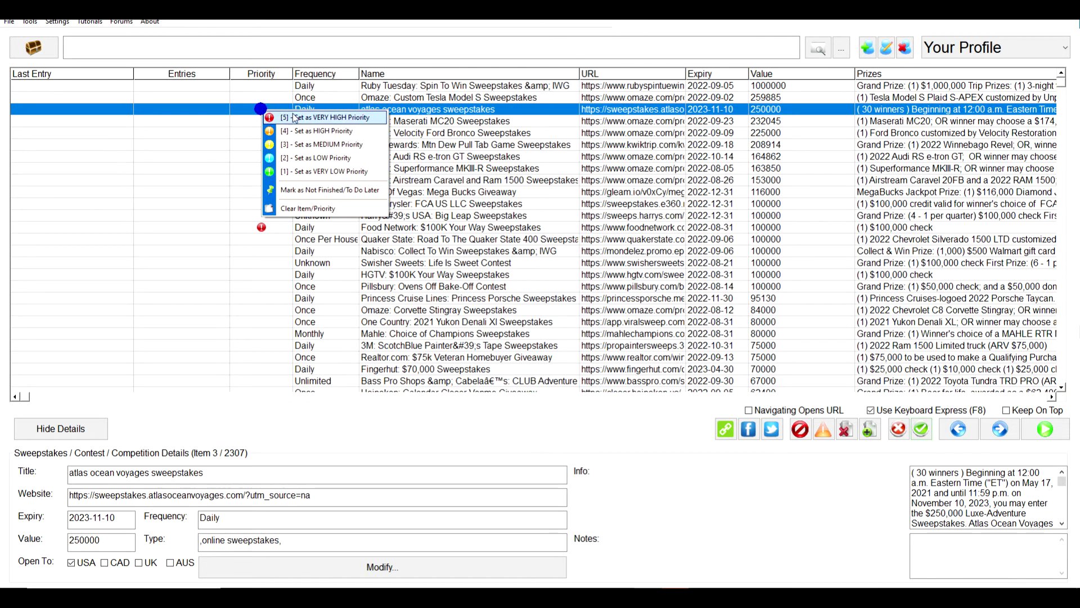
left_click(298, 114)
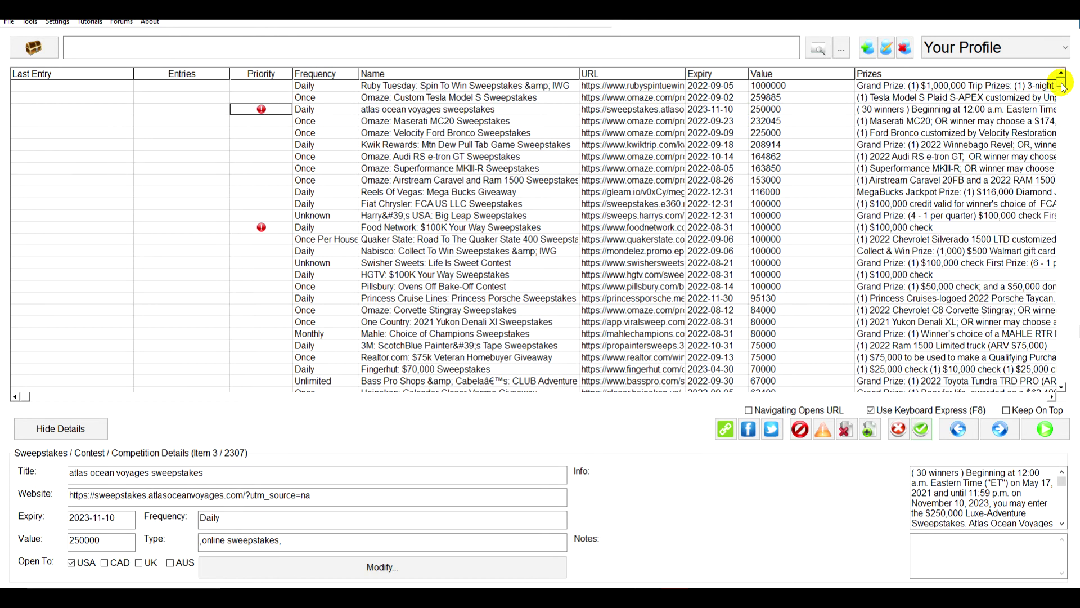
- Mark the FindKeep.Love Lifetime of Luxury Giveaway as low priority
left_click_drag(1061, 83, 1063, 153)
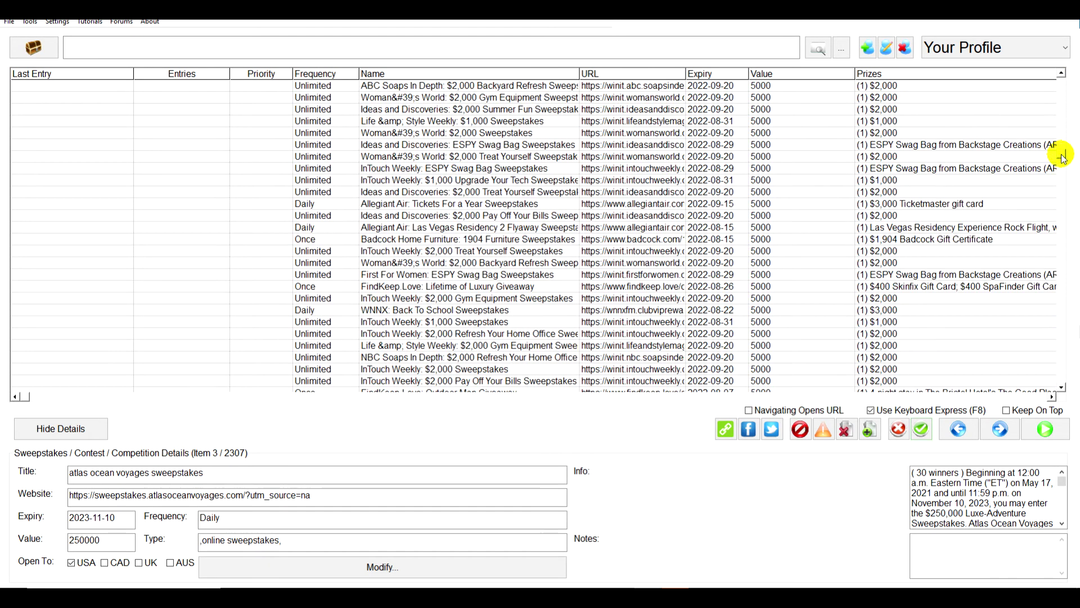
left_click(873, 288)
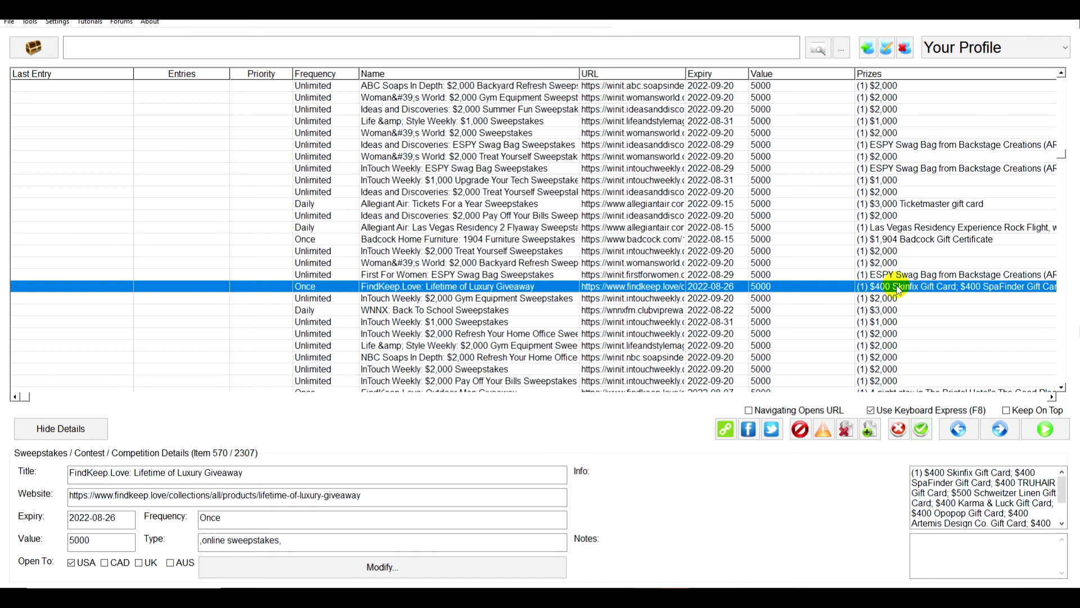
mouse_move(264, 289)
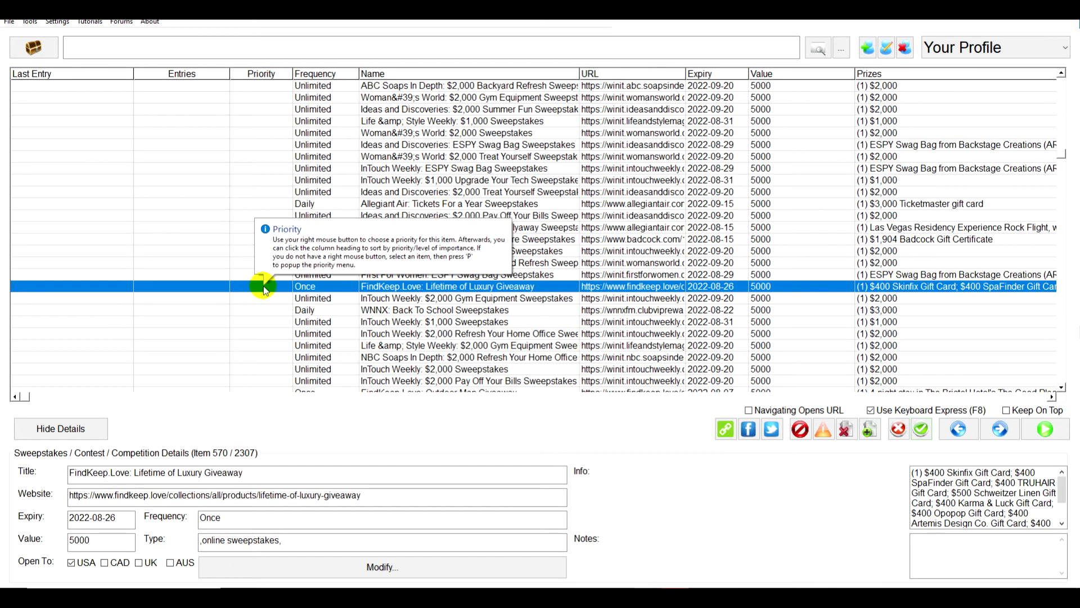
right_click(264, 287)
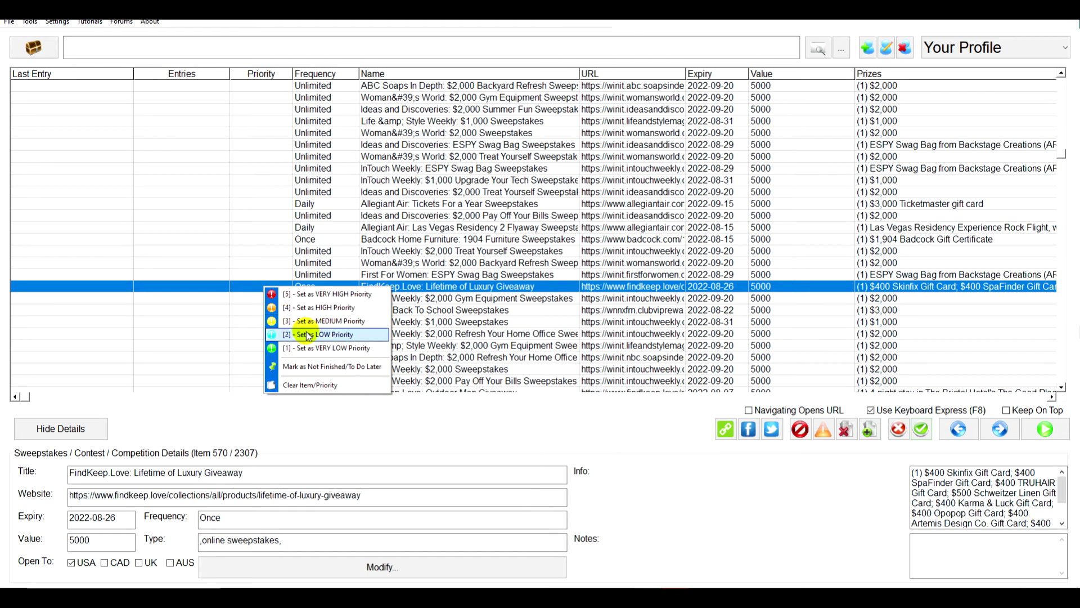
left_click(308, 335)
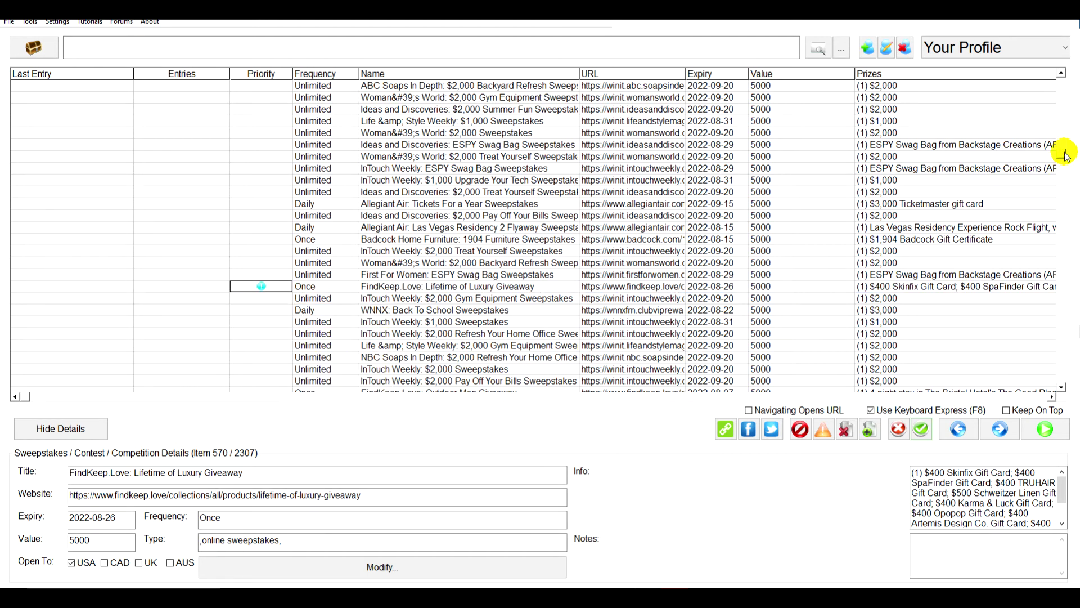
- Sort by Frequency and mark the Rockstar: Flavor Up Sweepstakes as medium priority
mouse_move(1066, 155)
left_mouse_down()
mouse_move(1063, 171)
mouse_move(1061, 160)
left_mouse_up()
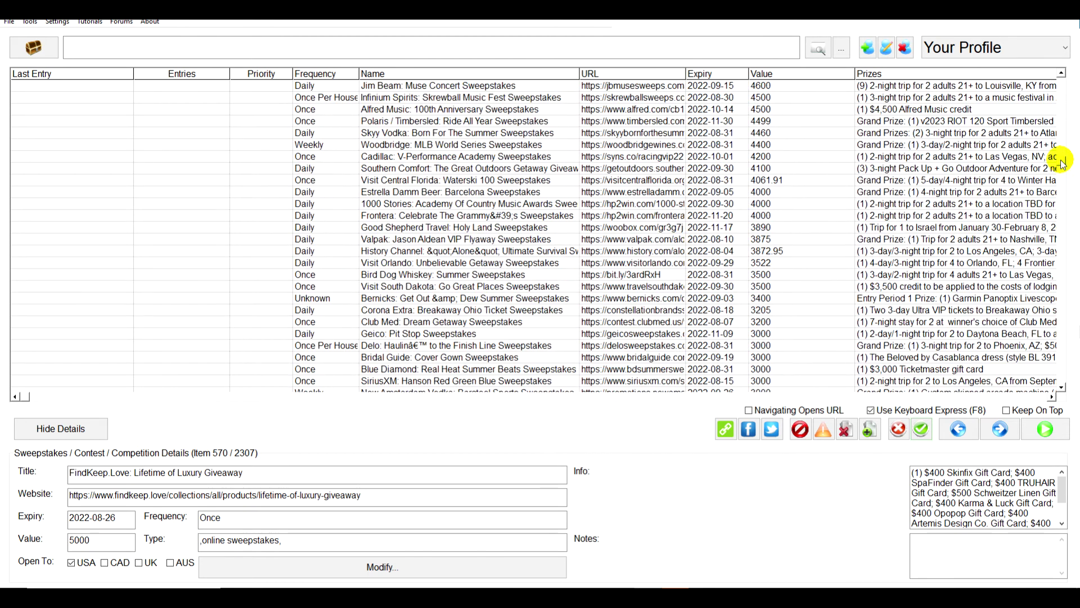
left_click(322, 74)
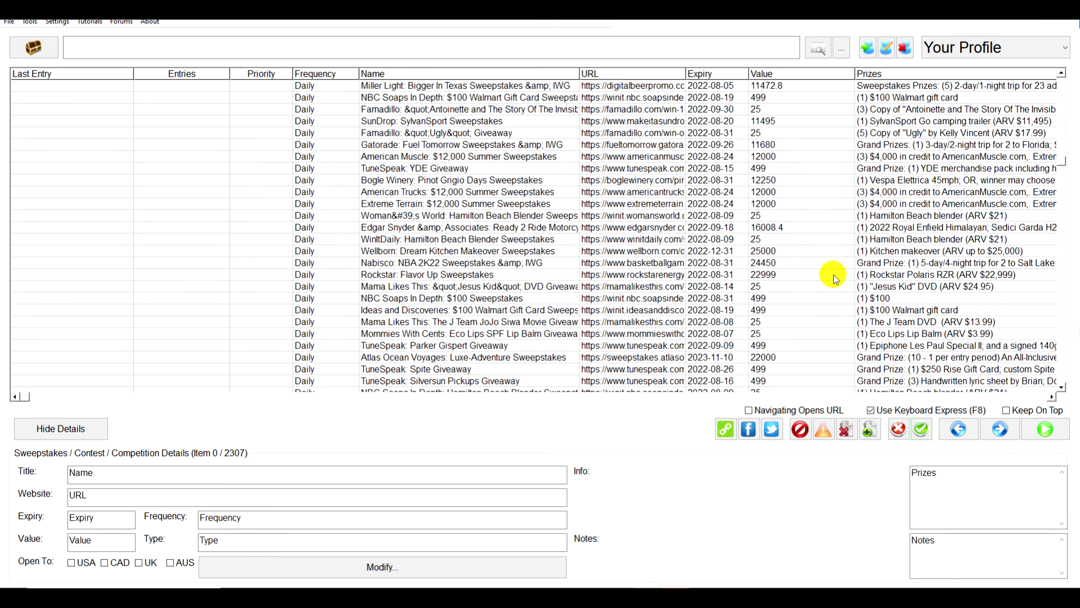
left_click(887, 275)
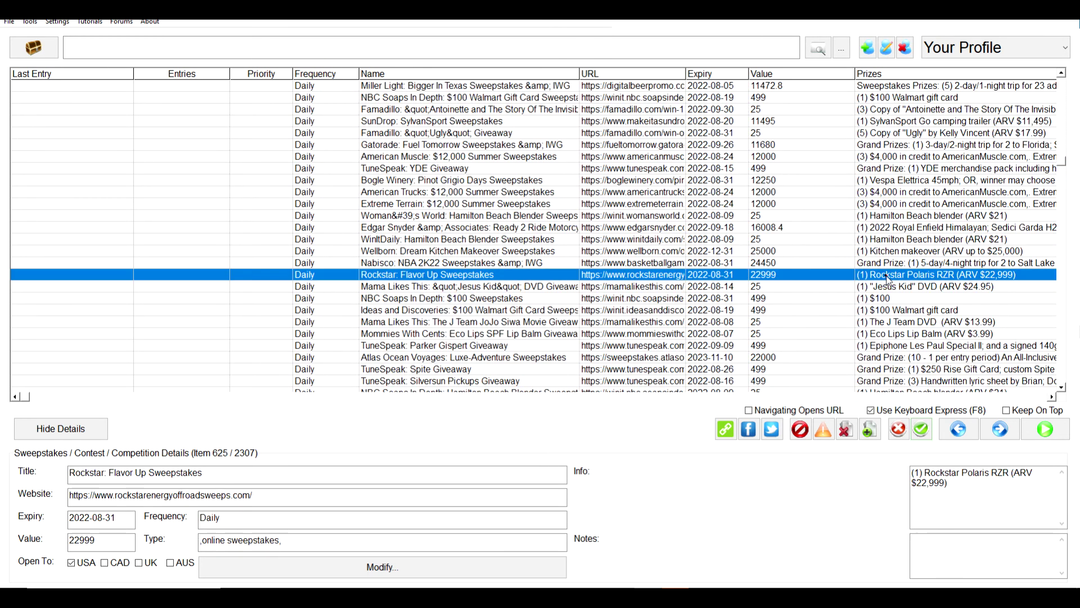
right_click(260, 276)
left_click(315, 310)
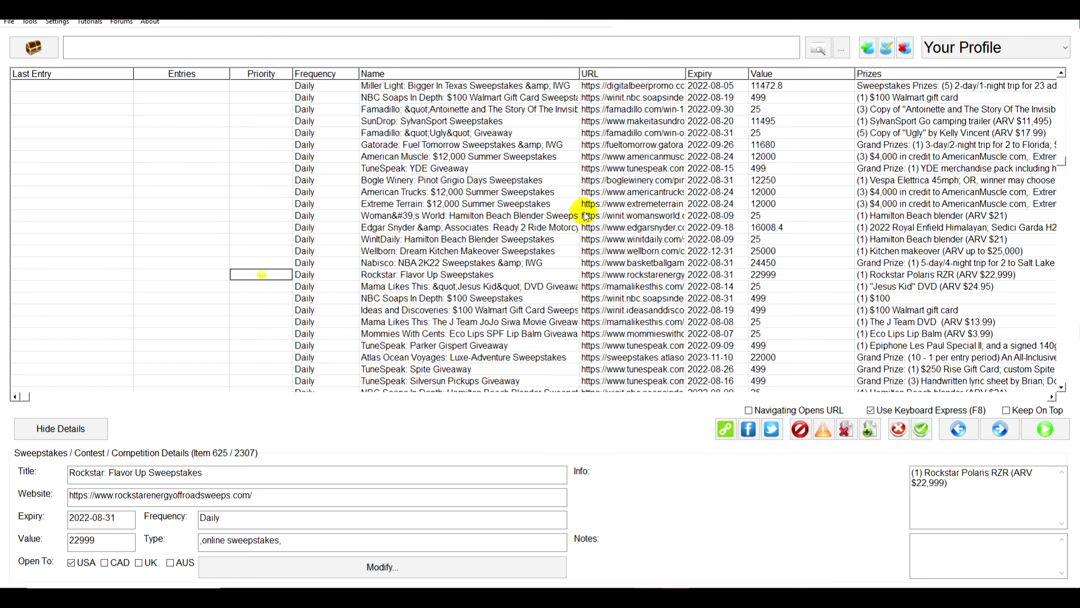
- Mark the Ready 2 Ride Motorcycle Giveaway high and American Muscle $12,000 very low priority
left_click(549, 228)
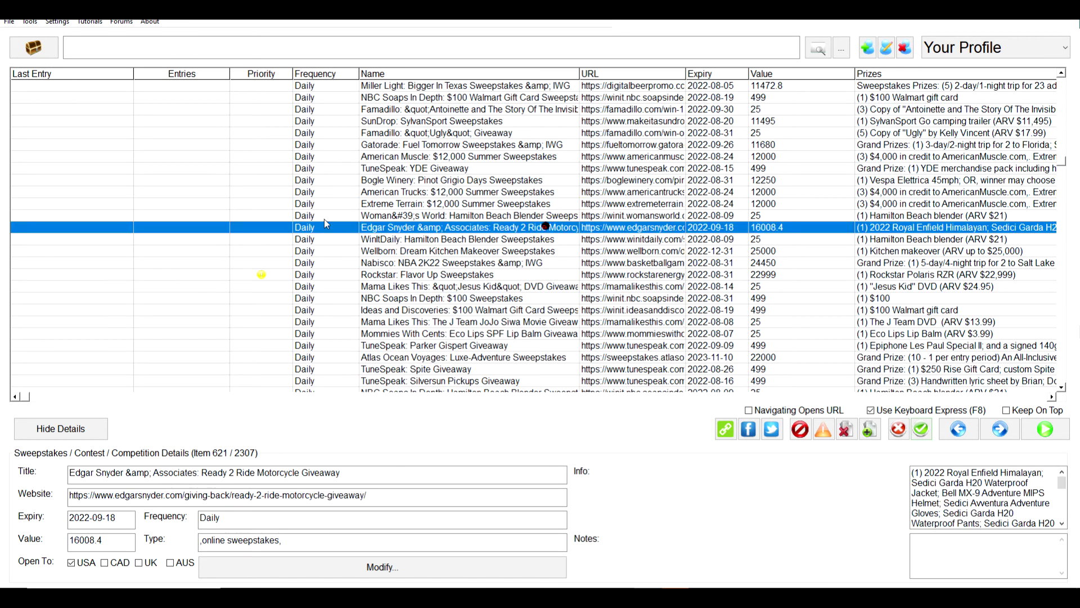
right_click(260, 228)
left_click(315, 246)
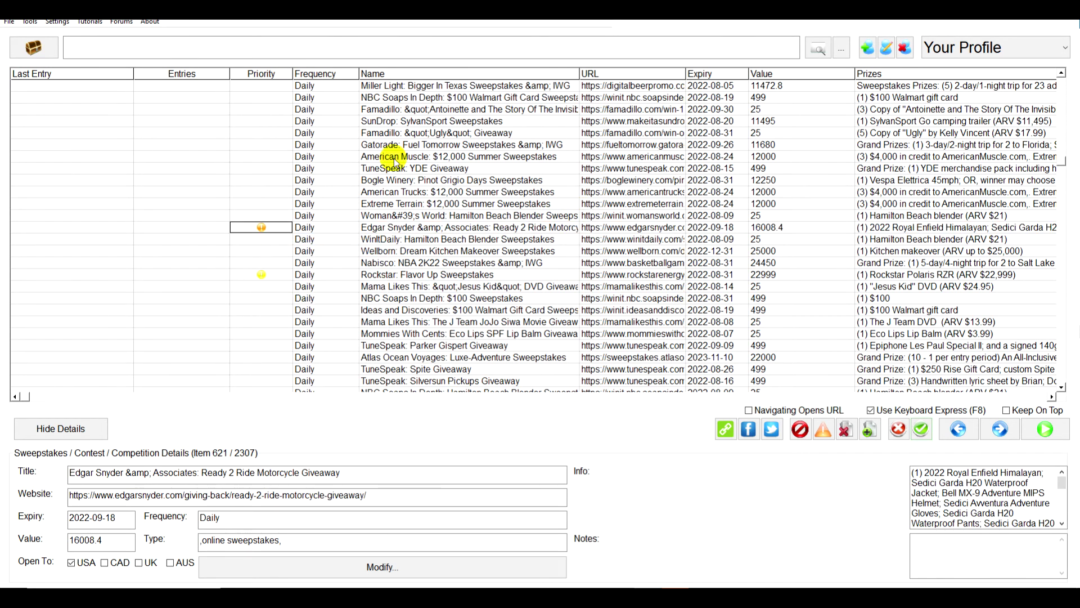
left_click(395, 158)
right_click(264, 157)
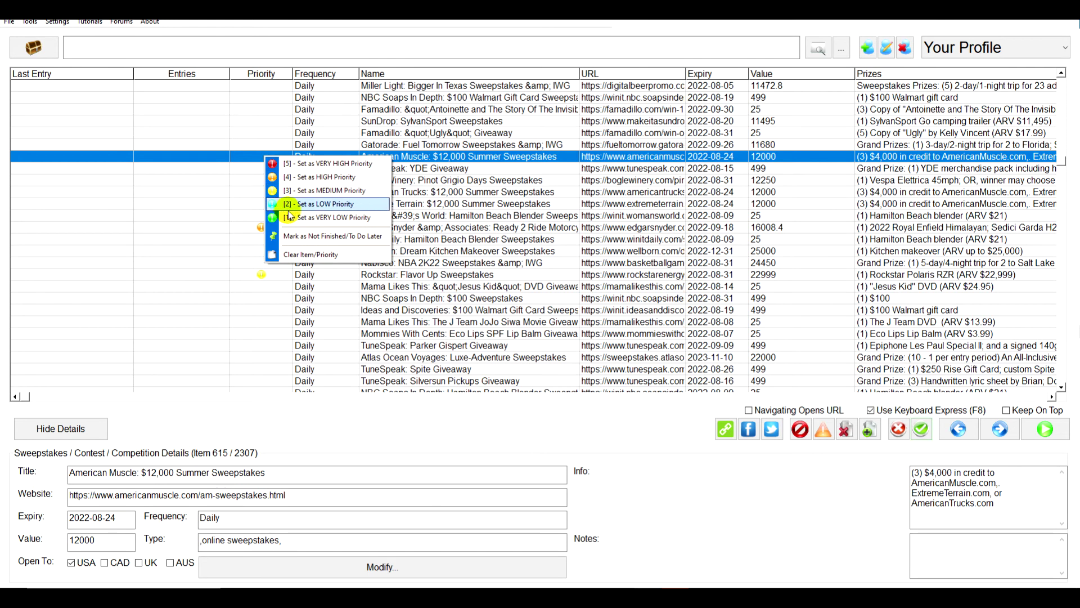
left_click(333, 218)
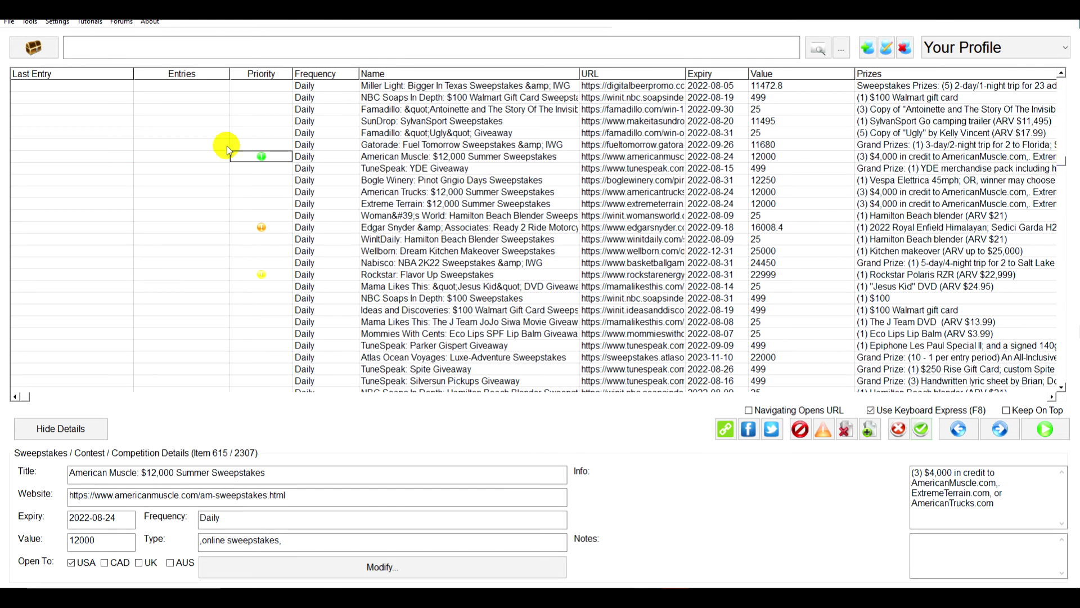
- Sort the list by Priority descending so very-high entries come first
scroll(1065, 168, "up", 15)
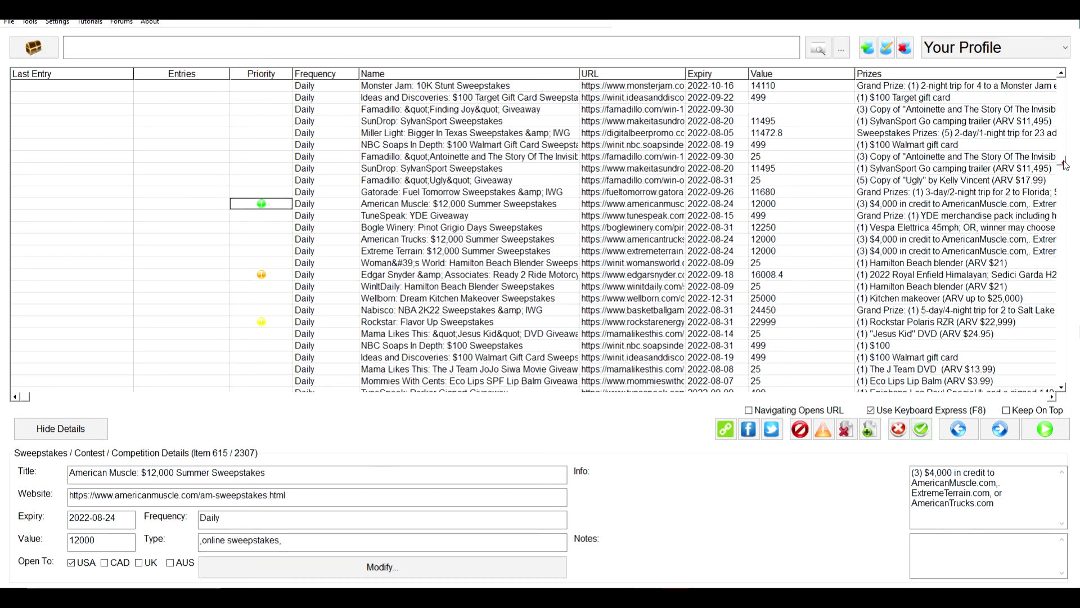
left_click(274, 80)
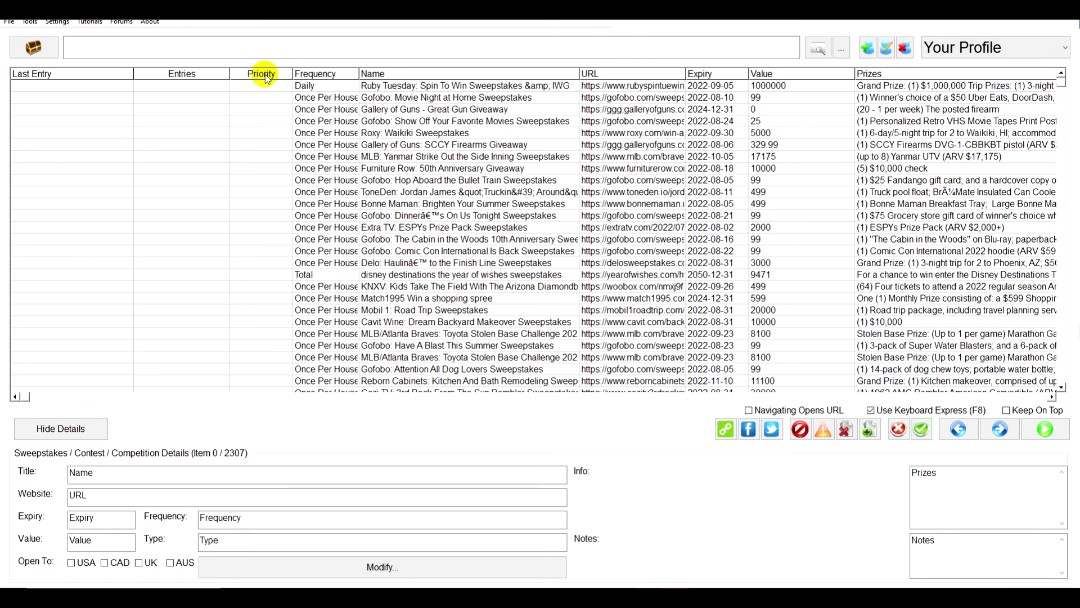
left_click(265, 74)
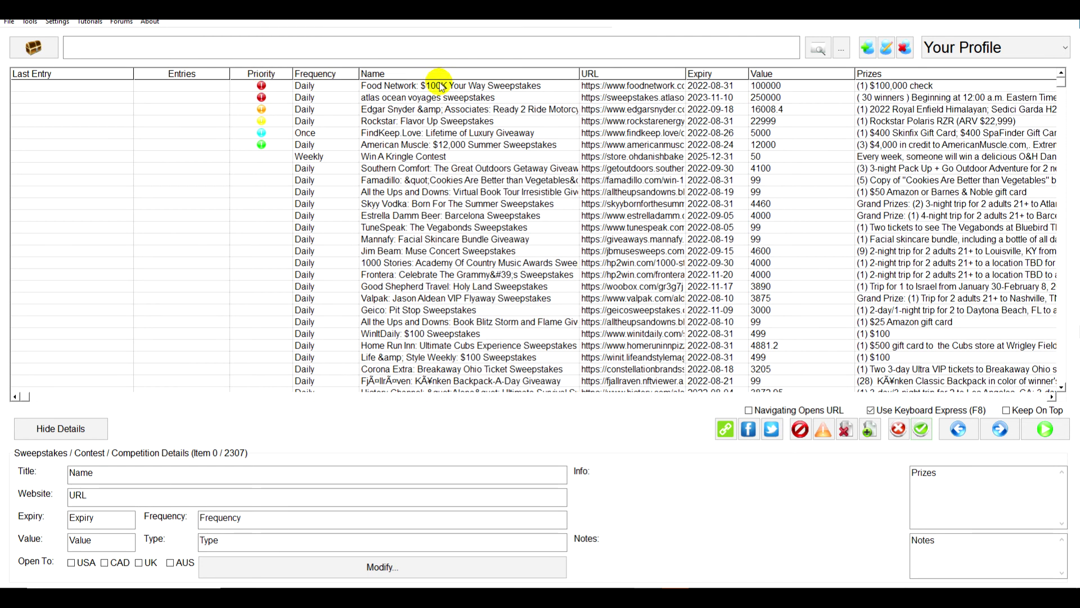
- Review the details of each prioritised entry from the top down to American Muscle
mouse_move(271, 113)
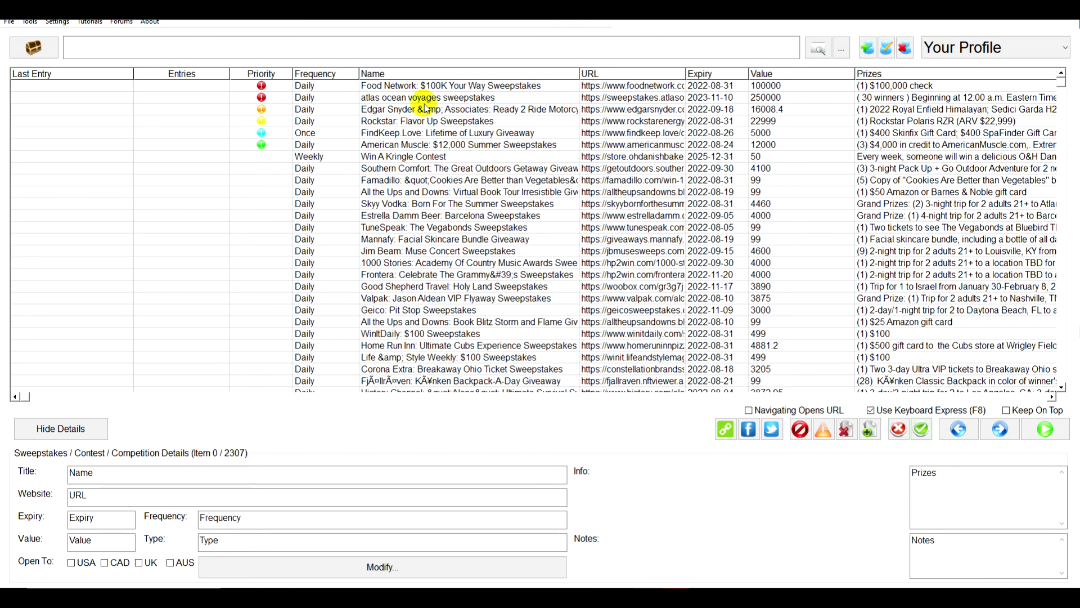
left_click(388, 89)
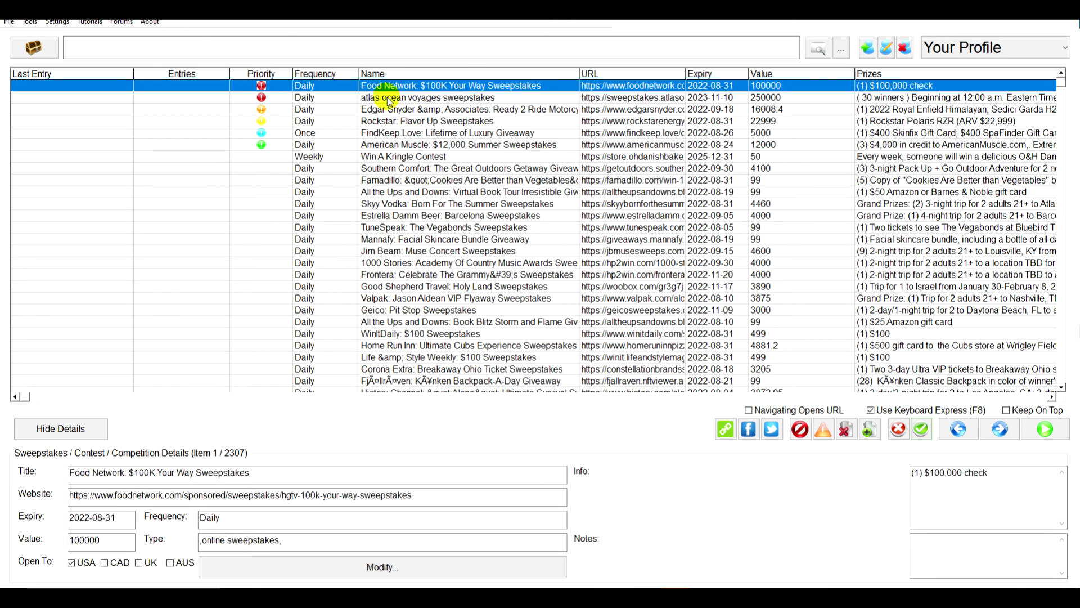
left_click(387, 97)
left_click(387, 109)
left_click(389, 121)
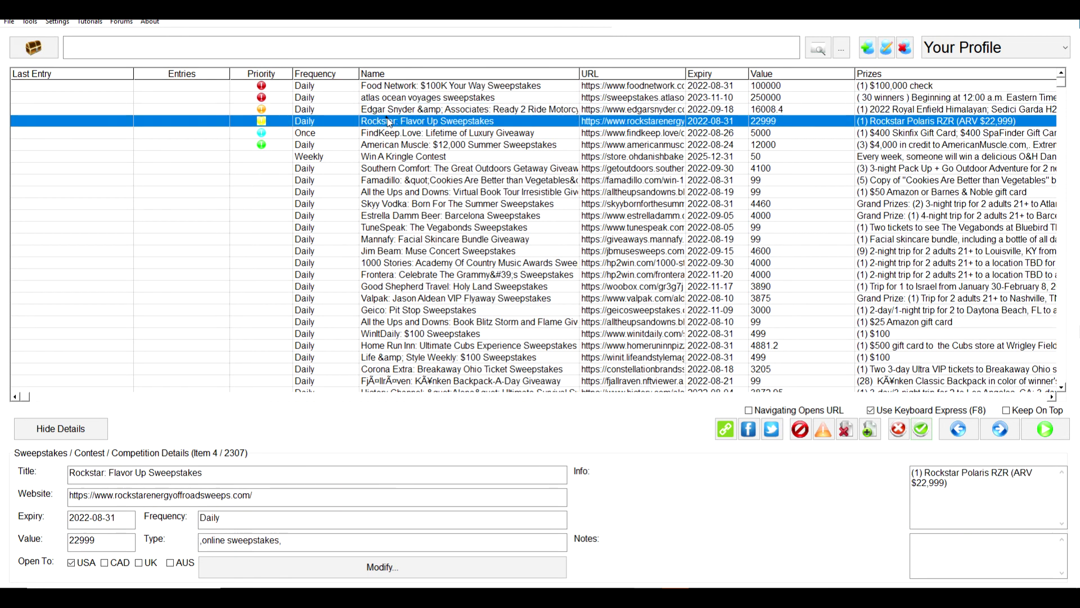
left_click(389, 132)
left_click(389, 145)
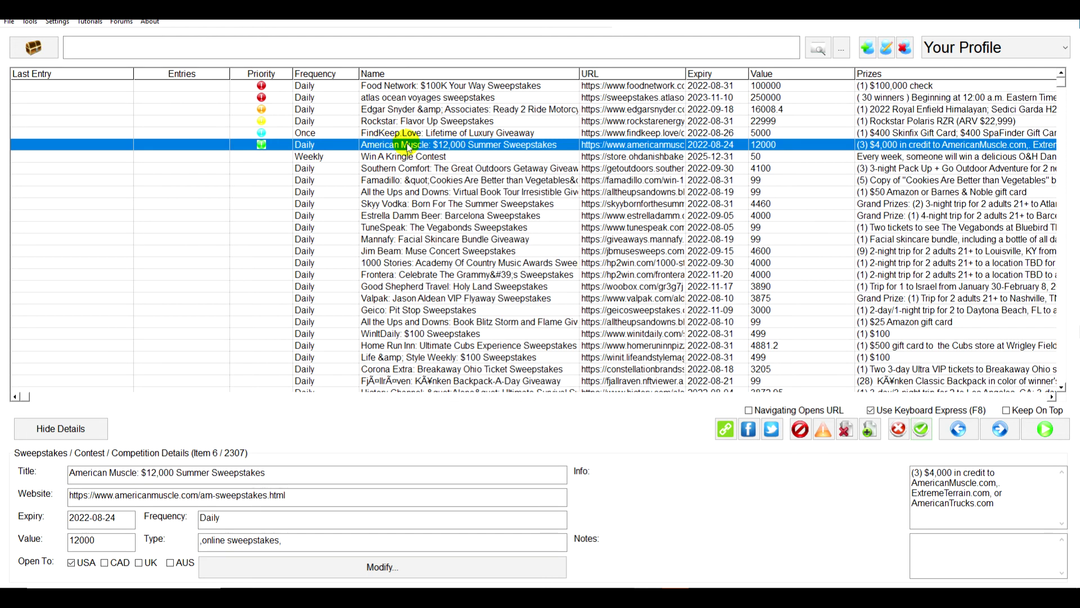
mouse_move(274, 100)
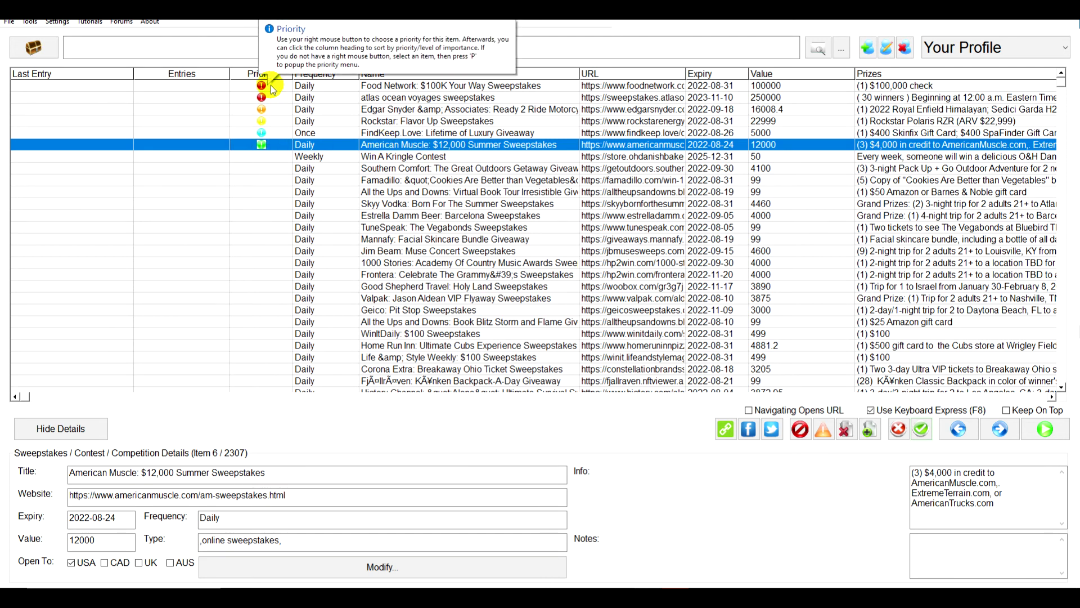